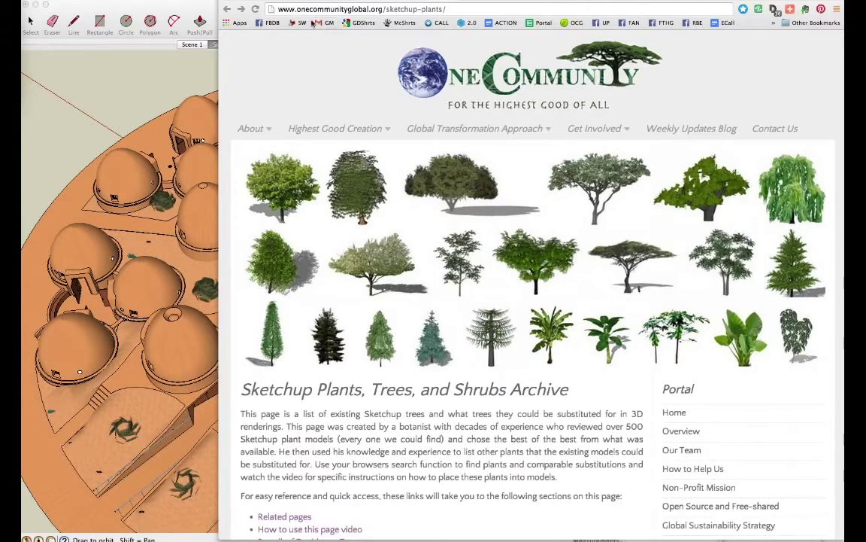
Select parts of the archive page address (domain, /sketchup-plants/), then deselect it
{"action": "left_click", "coordinate": [280, 10]}
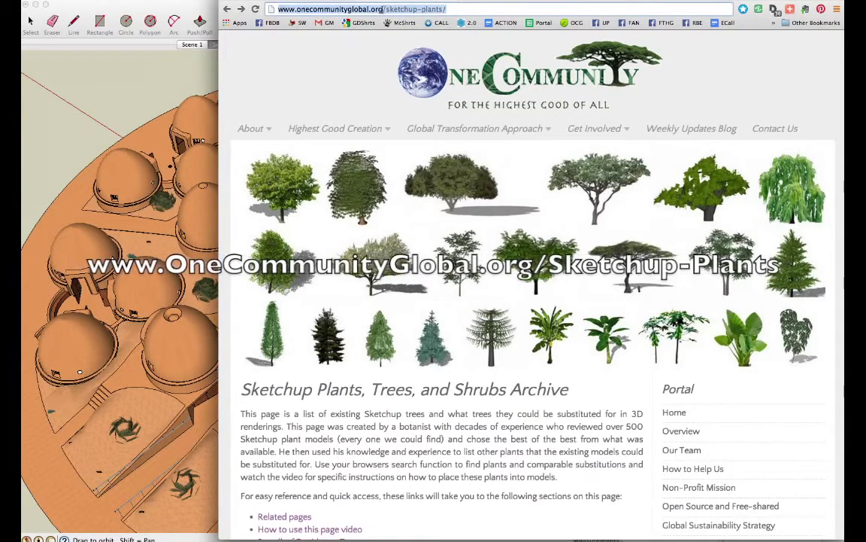
{"action": "left_click_drag", "start_coordinate": [383, 9], "coordinate": [279, 9]}
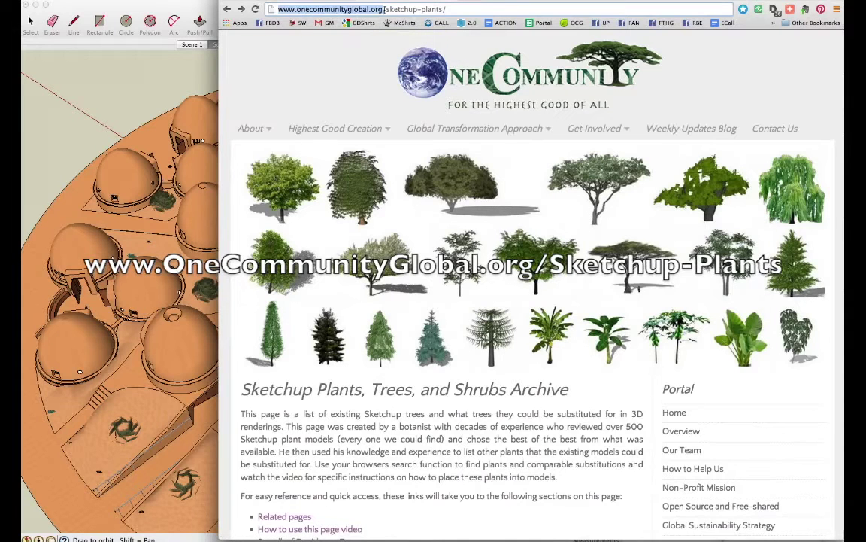
{"action": "left_click_drag", "start_coordinate": [384, 9], "coordinate": [456, 9]}
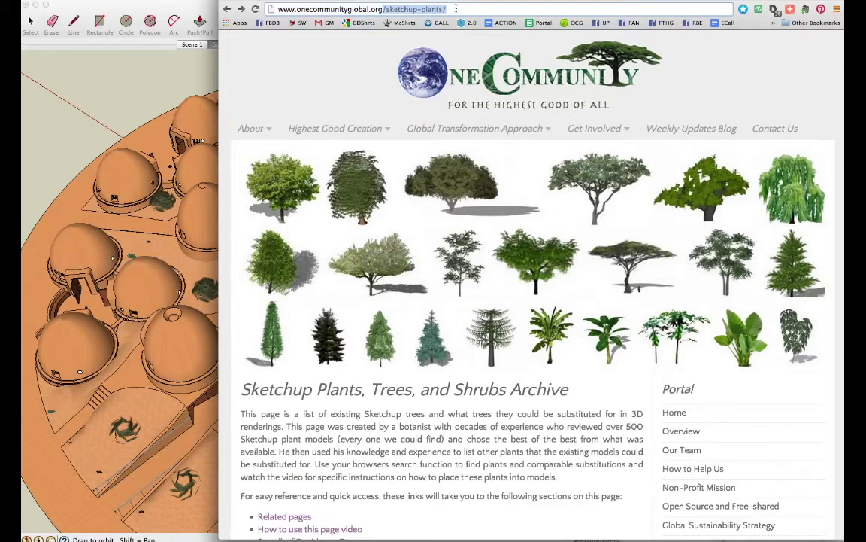
{"action": "triple_click", "coordinate": [456, 9]}
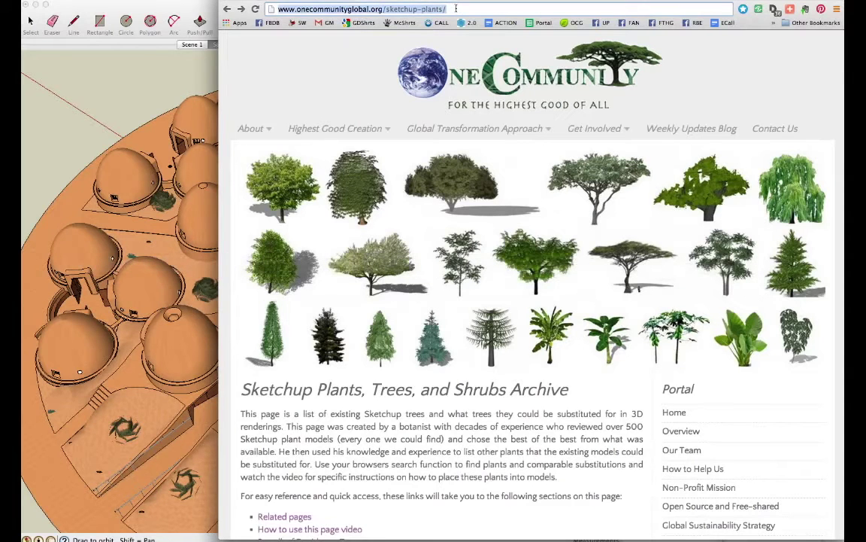
{"action": "left_click", "coordinate": [415, 435]}
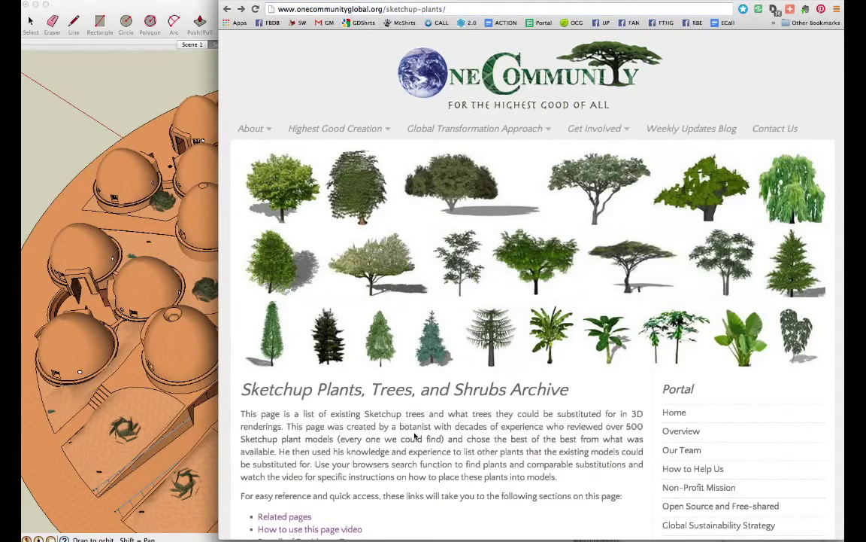
Scroll down to Broadleaf Deciduous Trees and follow the Chestnut #1 2D download link
{"action": "scroll", "coordinate": [414, 435], "scroll_direction": "down", "scroll_amount": 5}
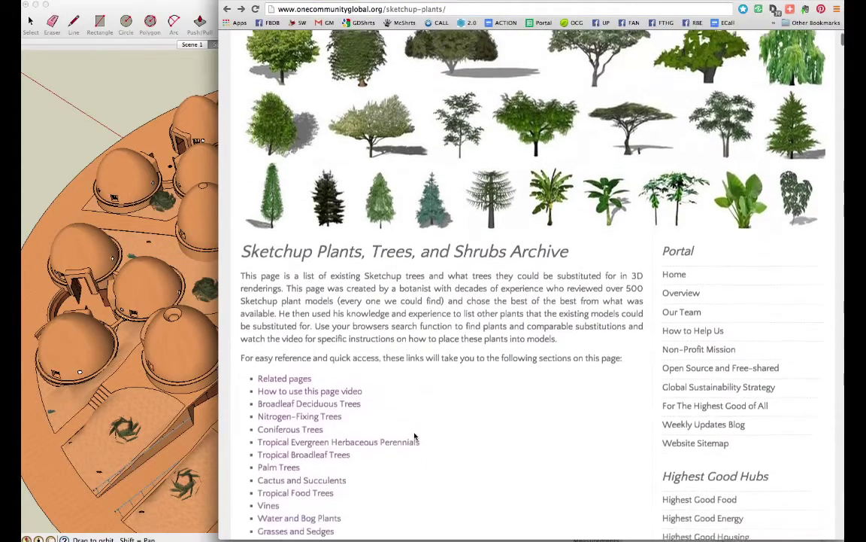
{"action": "scroll", "coordinate": [414, 435], "scroll_direction": "down", "scroll_amount": 1}
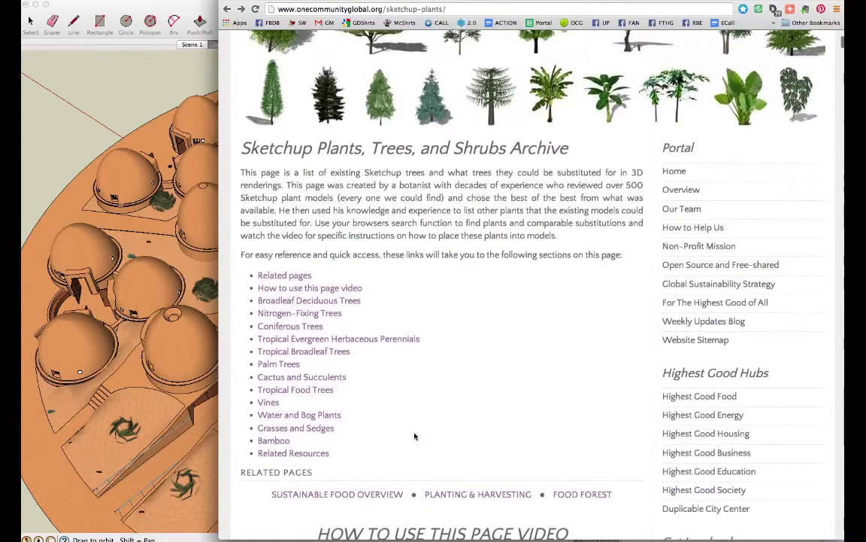
{"action": "scroll", "coordinate": [414, 435], "scroll_direction": "down", "scroll_amount": 1}
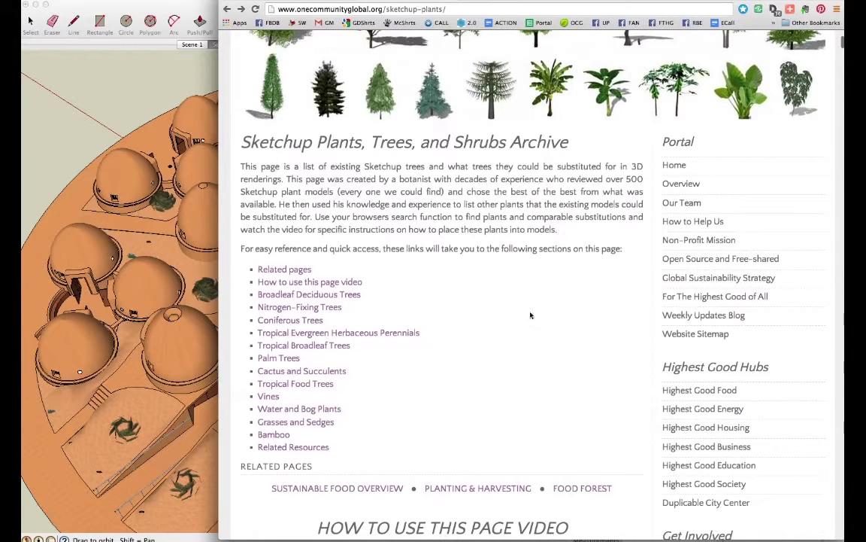
{"action": "scroll", "coordinate": [497, 359], "scroll_direction": "down", "scroll_amount": 5}
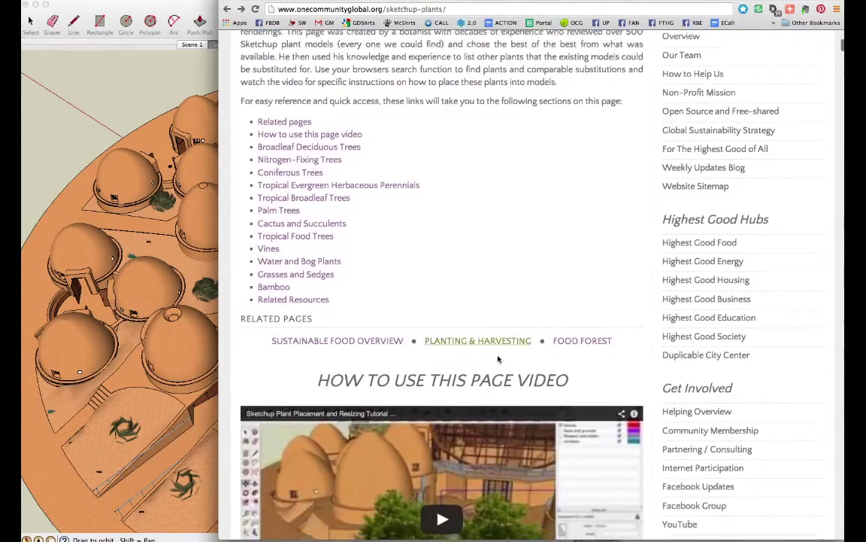
{"action": "scroll", "coordinate": [519, 437], "scroll_direction": "down", "scroll_amount": 8}
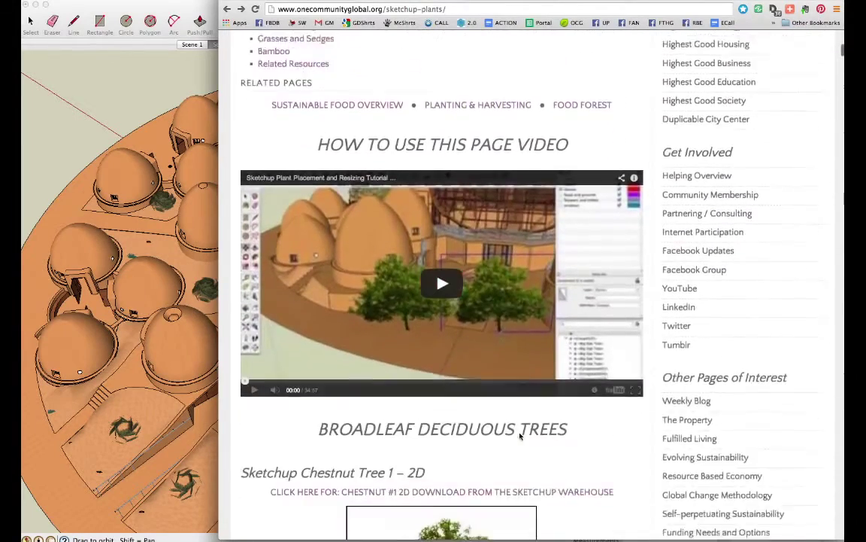
{"action": "scroll", "coordinate": [519, 436], "scroll_direction": "down", "scroll_amount": 1}
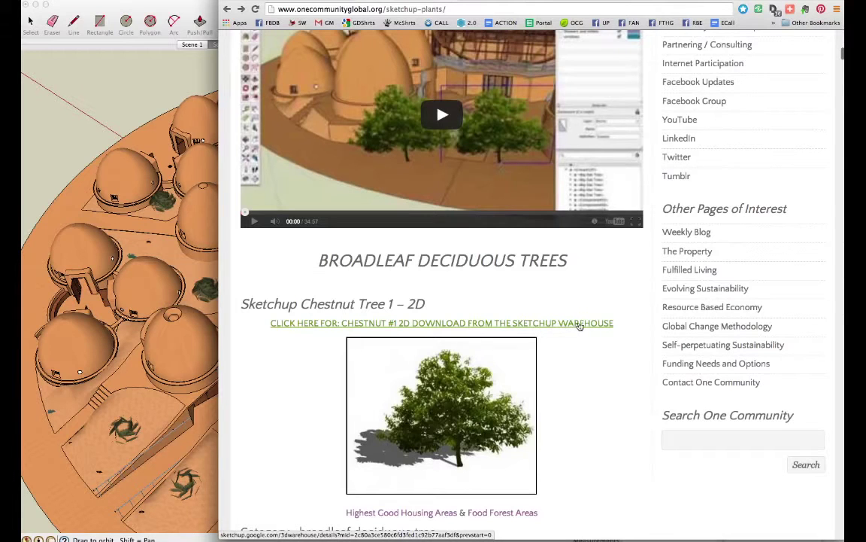
{"action": "left_click", "coordinate": [580, 322], "text": "super"}
Orbit the Earthbag Village model to a new angle, then bring the plants archive page back
{"action": "scroll", "coordinate": [599, 438], "scroll_direction": "down", "scroll_amount": 2}
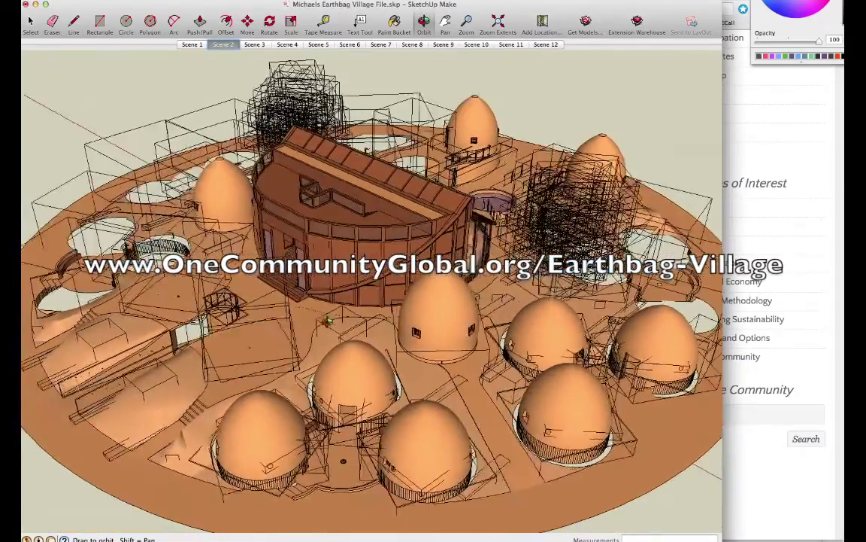
{"action": "left_click_drag", "start_coordinate": [328, 322], "coordinate": [476, 322]}
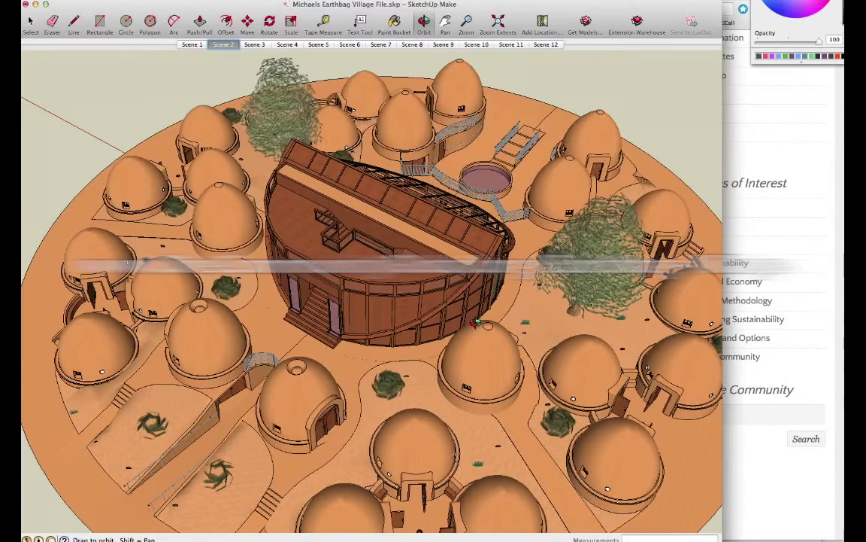
{"action": "left_click", "coordinate": [758, 484]}
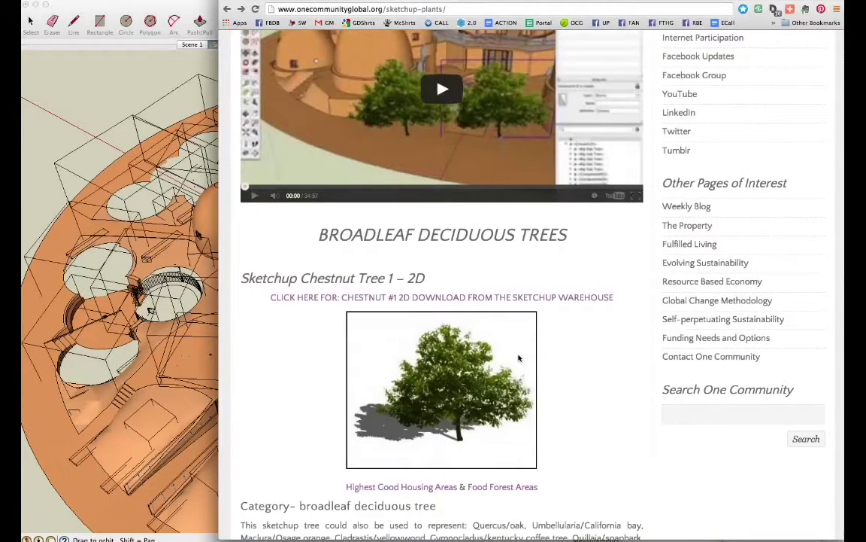
Scroll past Chestnut Tree 1 until the Sketchup Chestnut Tree 2 – 2D entry and picture appear
{"action": "scroll", "coordinate": [573, 370], "scroll_direction": "down", "scroll_amount": 3}
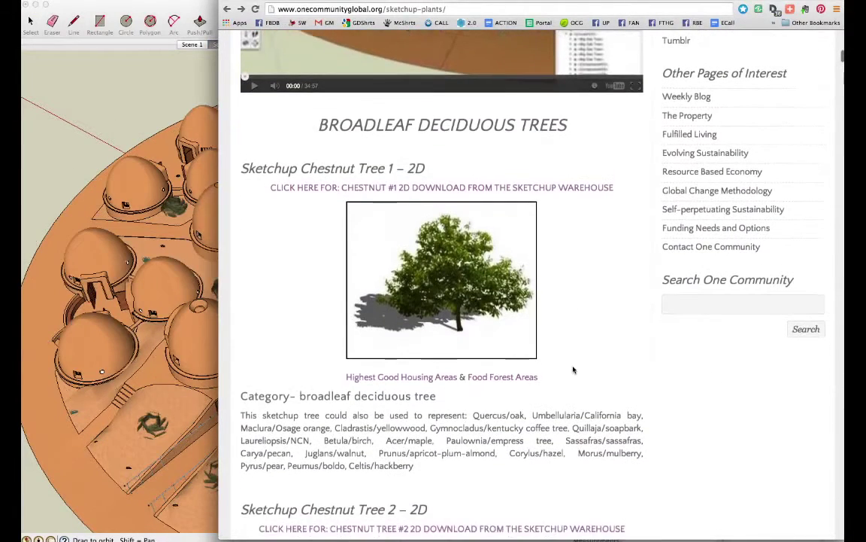
{"action": "scroll", "coordinate": [573, 369], "scroll_direction": "down", "scroll_amount": 2}
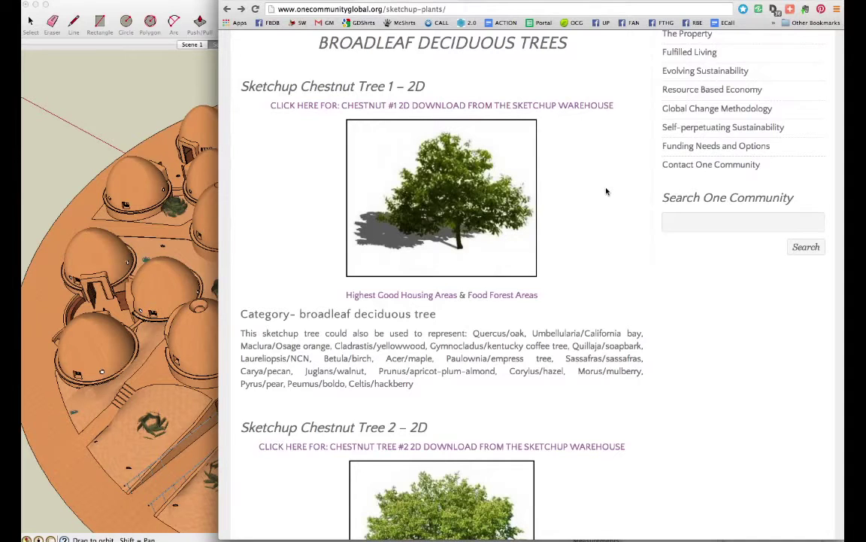
{"action": "scroll", "coordinate": [606, 191], "scroll_direction": "down", "scroll_amount": 3}
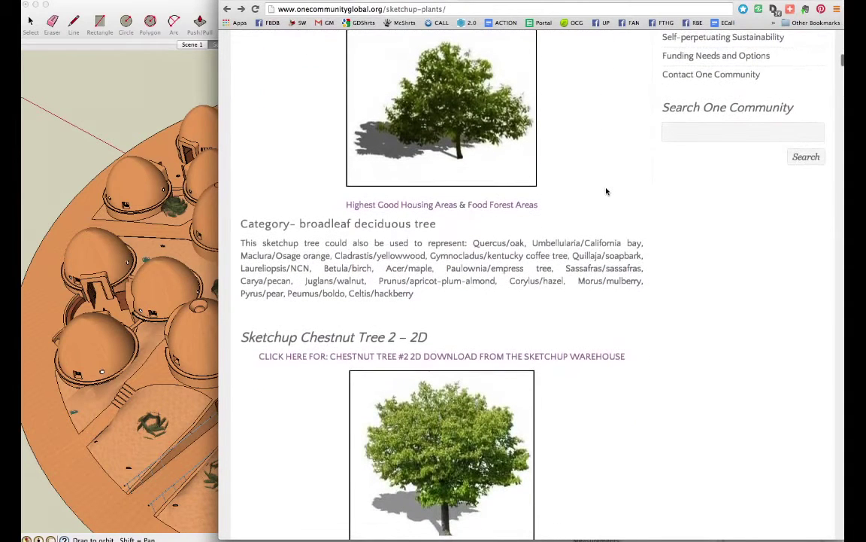
{"action": "scroll", "coordinate": [621, 203], "scroll_direction": "down", "scroll_amount": 3}
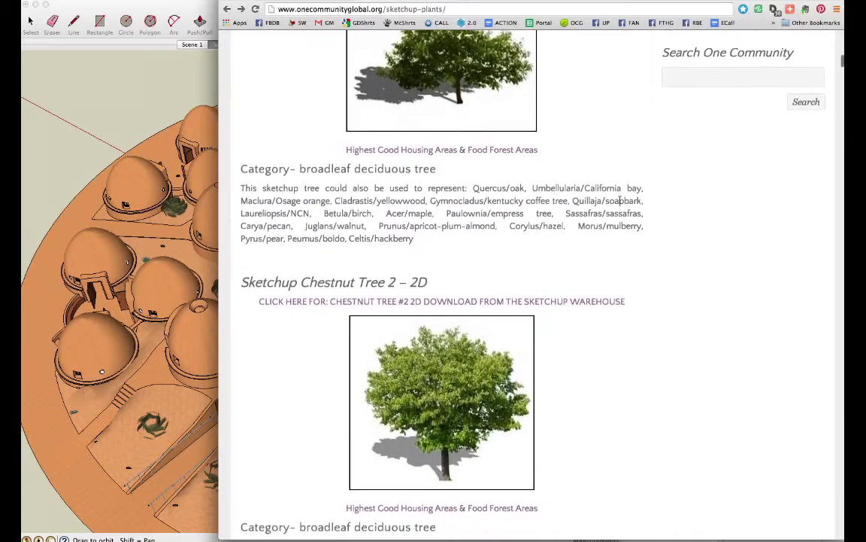
{"action": "scroll", "coordinate": [635, 347], "scroll_direction": "down", "scroll_amount": 2}
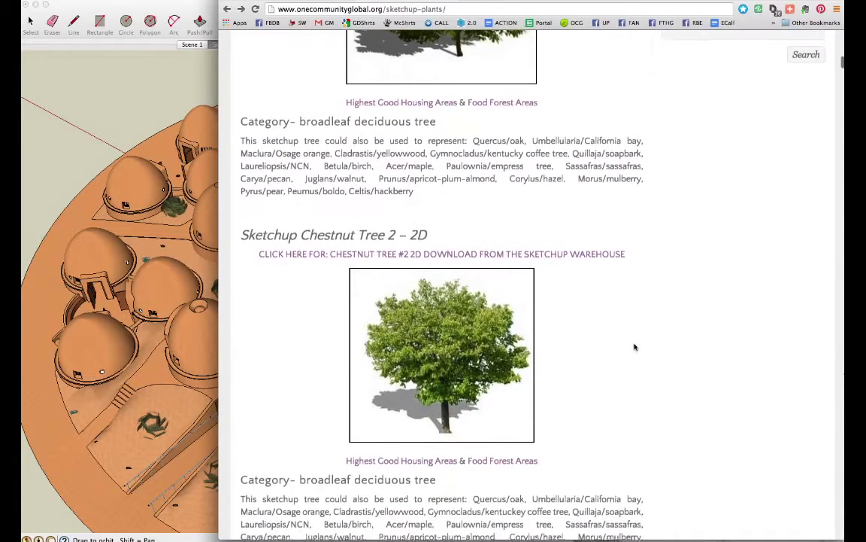
{"action": "scroll", "coordinate": [635, 347], "scroll_direction": "down", "scroll_amount": 2}
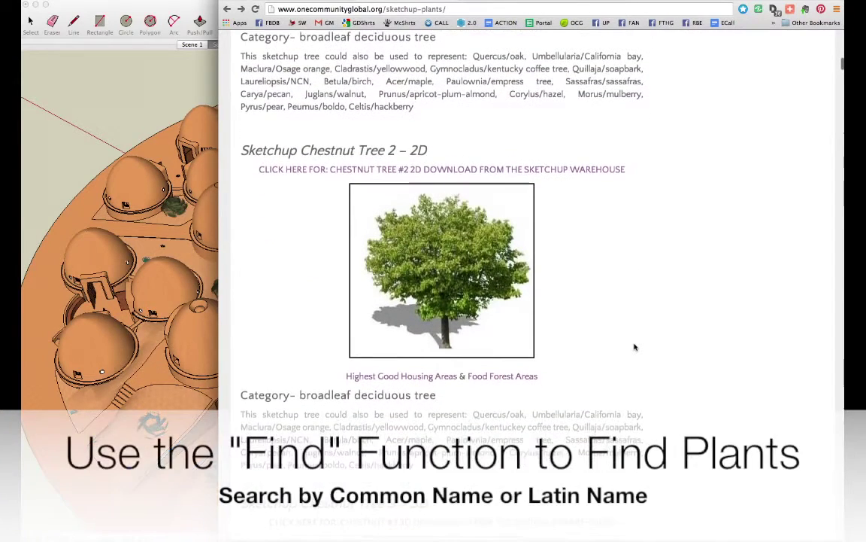
Find 'maple' on the plants page and step through its matches
{"action": "key", "text": "super+f"}
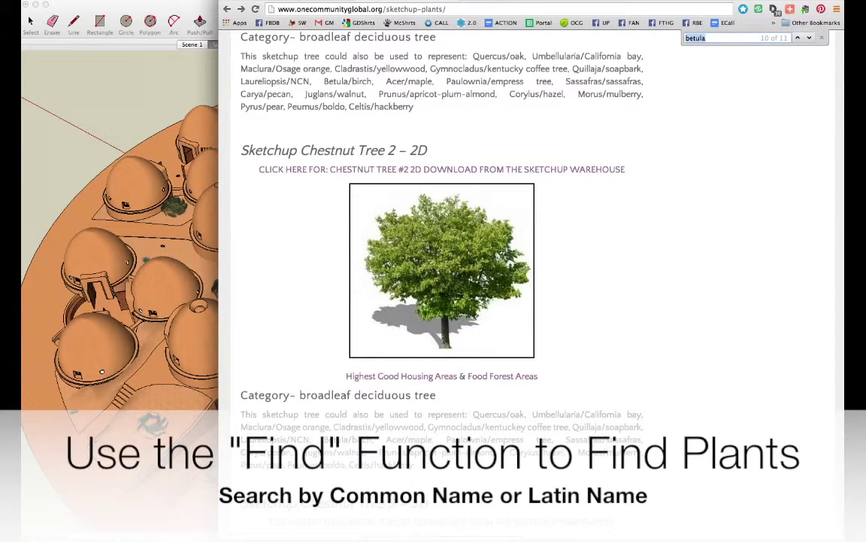
{"action": "type", "text": "maple"}
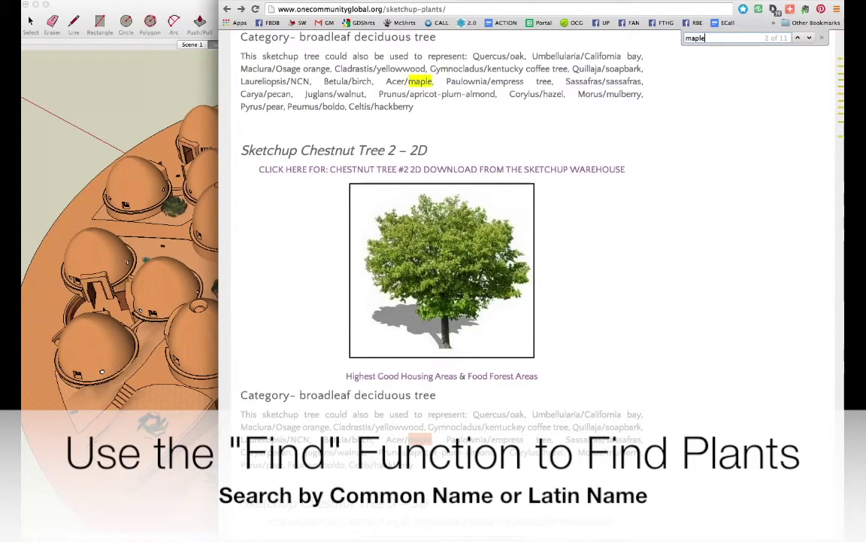
{"action": "key", "text": "Return"}
{"action": "key", "text": "Return"}
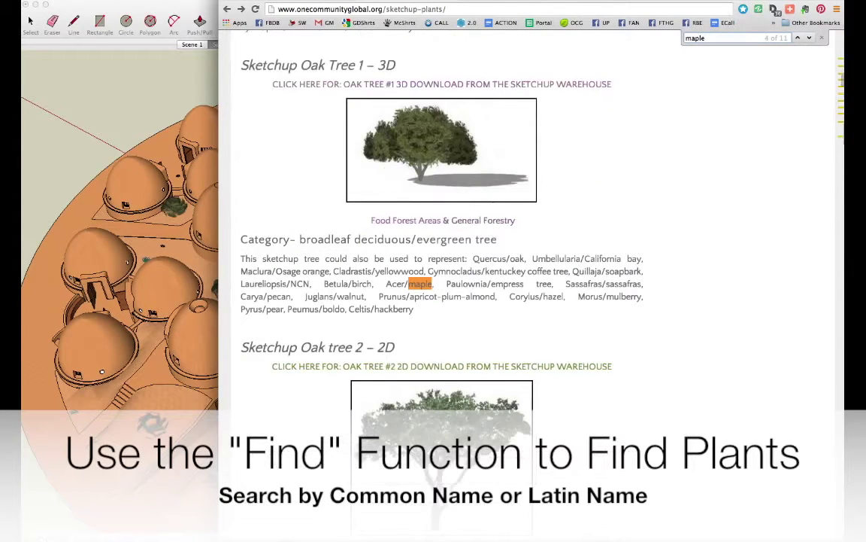
{"action": "key", "text": "Return"}
{"action": "key", "text": "Return"}
{"action": "key", "text": "Return"}
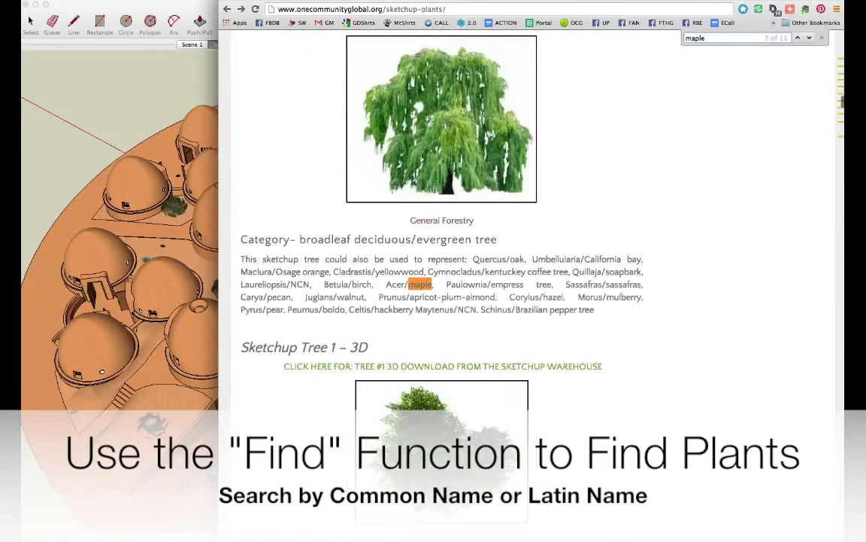
{"action": "key", "text": "Return"}
{"action": "key", "text": "Return"}
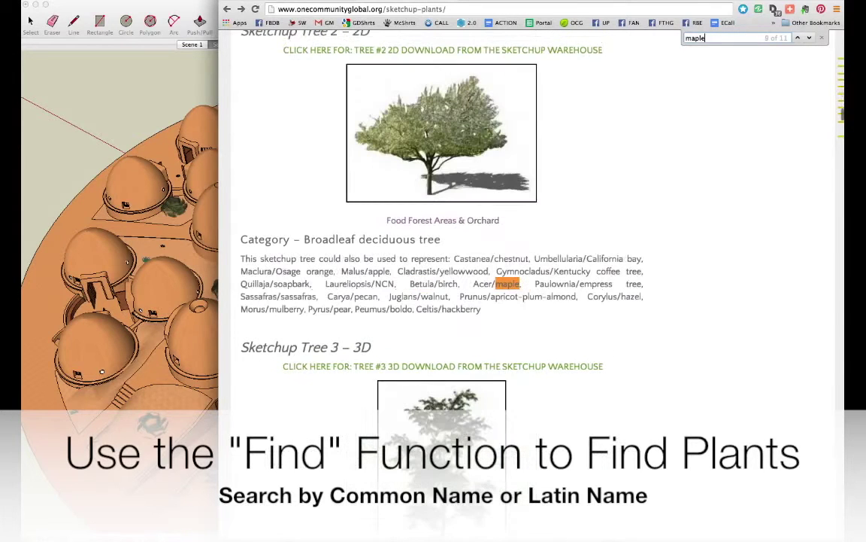
{"action": "key", "text": "Return"}
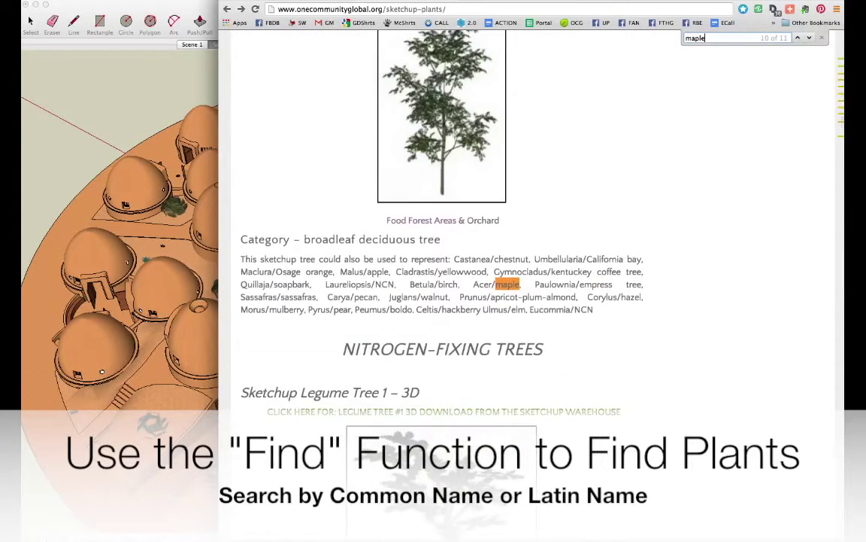
{"action": "key", "text": "Return"}
{"action": "key", "text": "Return"}
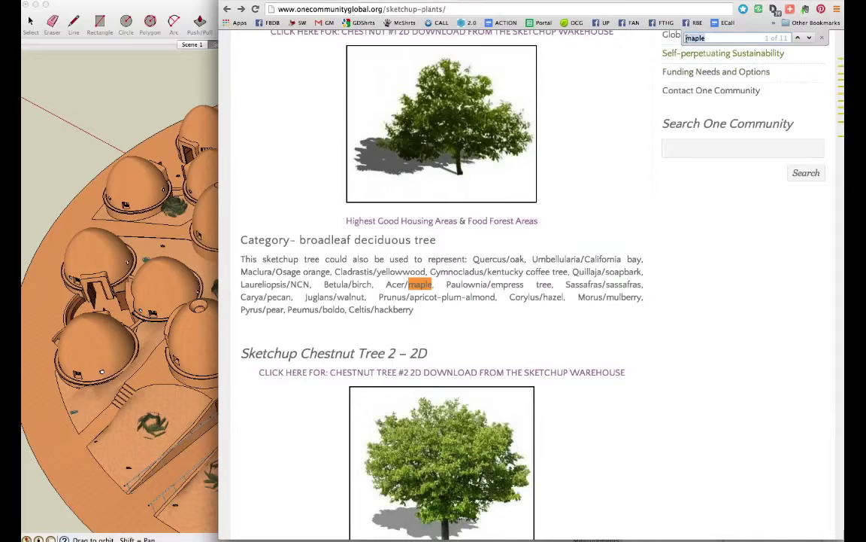
Search for 'acer' instead and scroll back up to Sketchup Chestnut Tree 1 – 2D
{"action": "type", "text": "acer"}
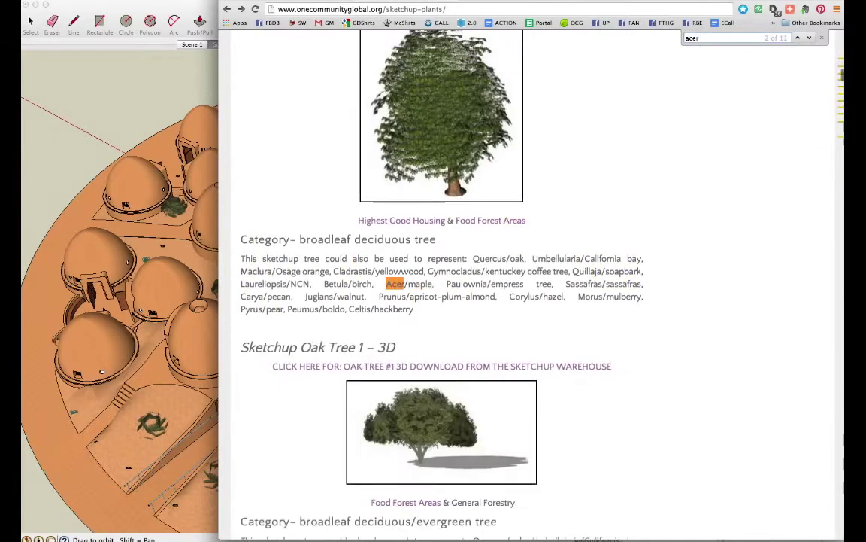
{"action": "key", "text": "Return"}
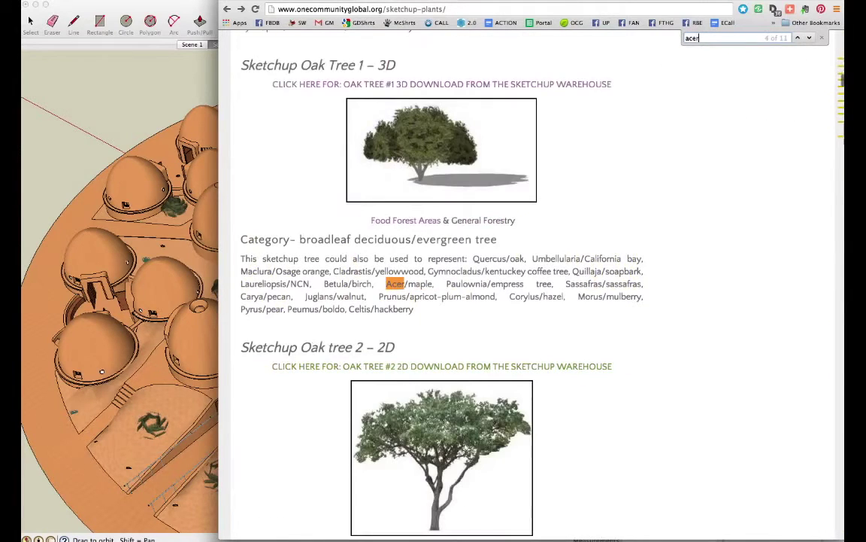
{"action": "scroll", "coordinate": [557, 207], "scroll_direction": "up", "scroll_amount": 10}
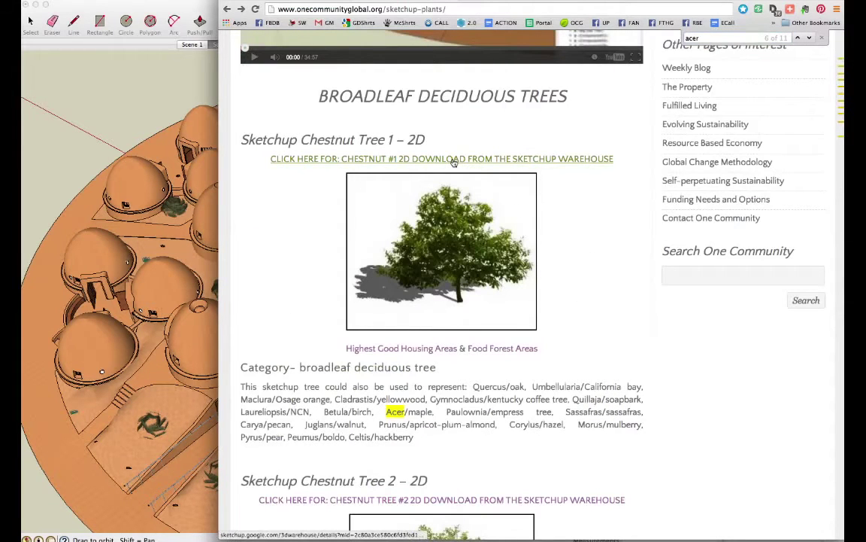
Open the Castaño model page and start its SketchUp 6 (.skp) 406 kb download
{"action": "left_click", "coordinate": [454, 161]}
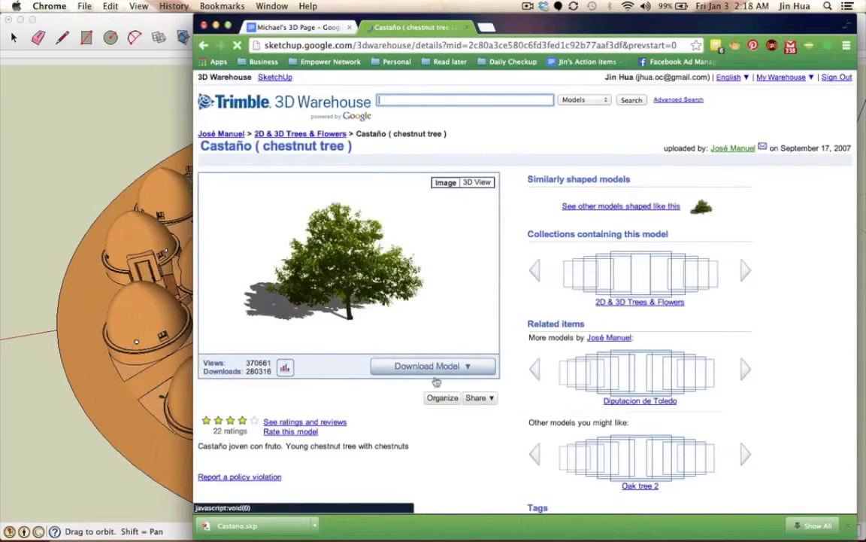
{"action": "left_click", "coordinate": [446, 368]}
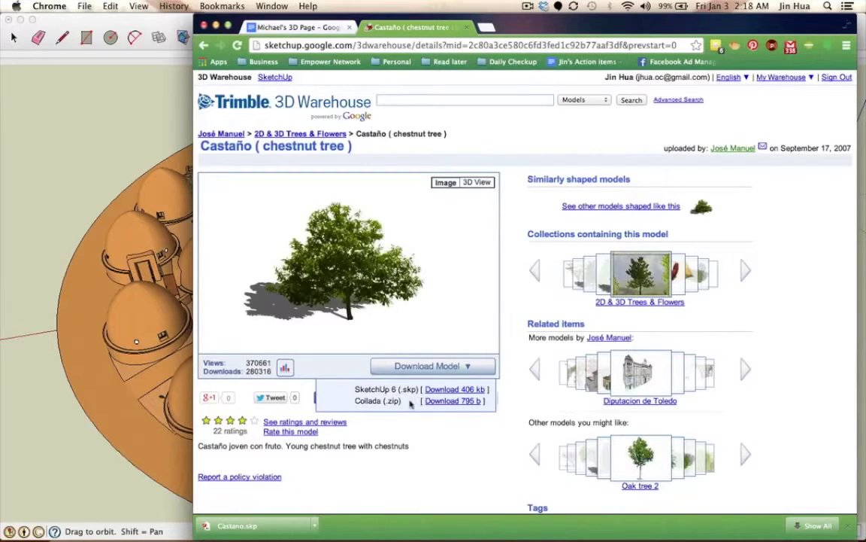
{"action": "left_click", "coordinate": [467, 390]}
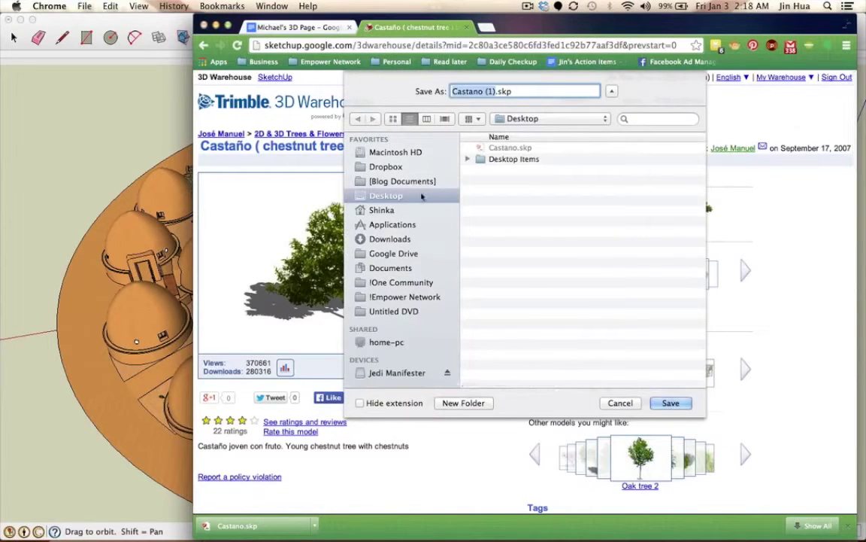
Save the model to the Desktop as Castano.skp, replacing the old copy, and show the desktop
{"action": "left_click", "coordinate": [422, 196]}
{"action": "left_click", "coordinate": [518, 147]}
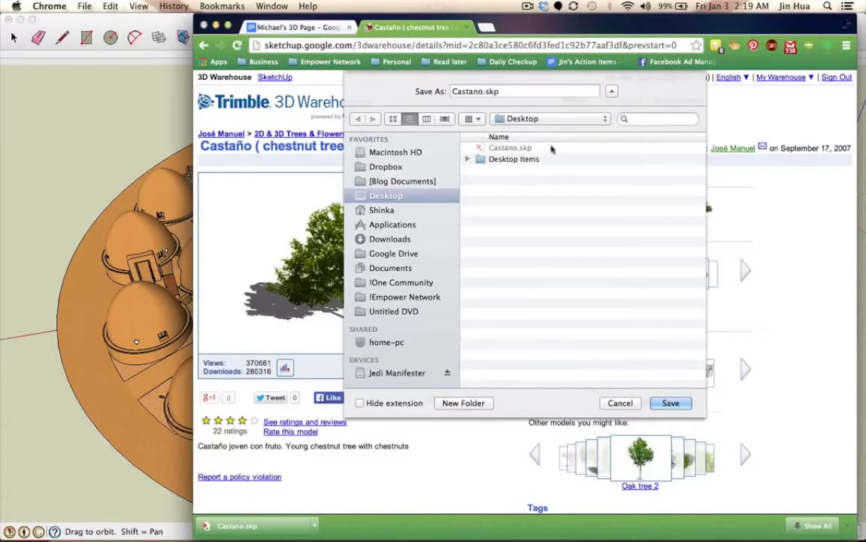
{"action": "left_click", "coordinate": [685, 404]}
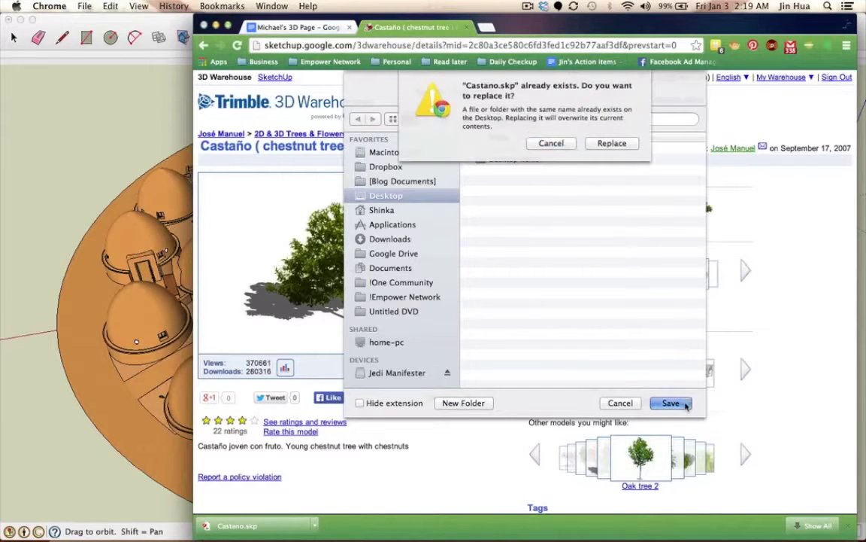
{"action": "left_click", "coordinate": [611, 142]}
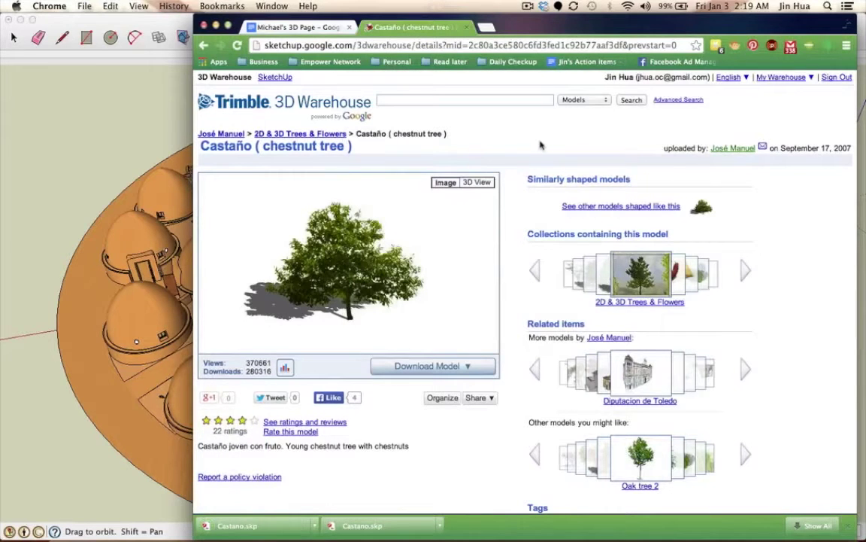
{"action": "key", "text": "F11"}
Drag Castano.skp from the desktop onto SketchUp Make to open the chestnut tree
{"action": "left_click", "coordinate": [706, 154]}
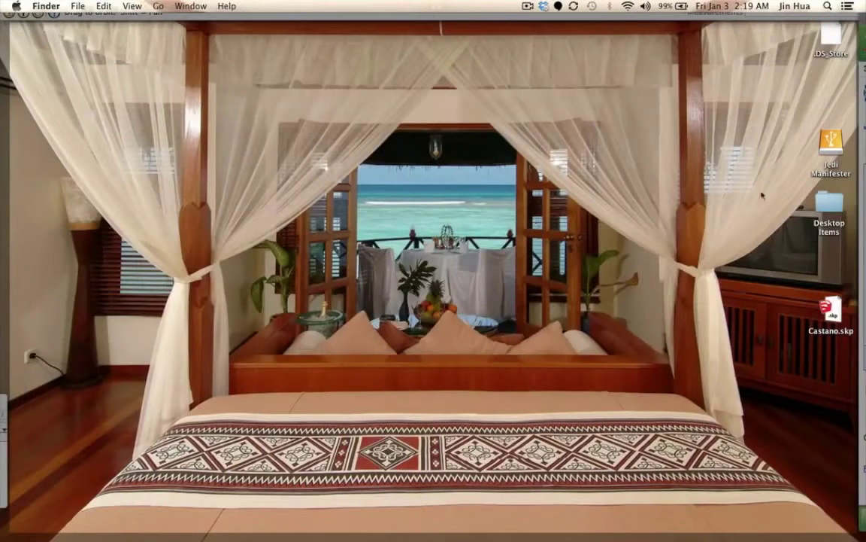
{"action": "mouse_move", "coordinate": [832, 312]}
{"action": "left_mouse_down"}
{"action": "mouse_move", "coordinate": [711, 175]}
{"action": "mouse_move", "coordinate": [415, 178]}
{"action": "mouse_move", "coordinate": [426, 192]}
{"action": "left_mouse_up"}
{"action": "key", "text": "F11"}
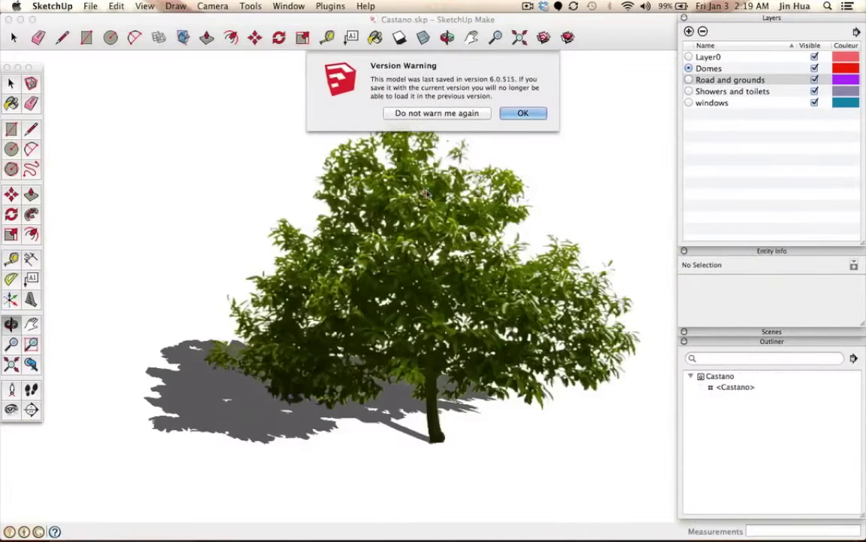
Close the Version Warning with OK and zoom out on the Castano chestnut tree
{"action": "left_click", "coordinate": [519, 112]}
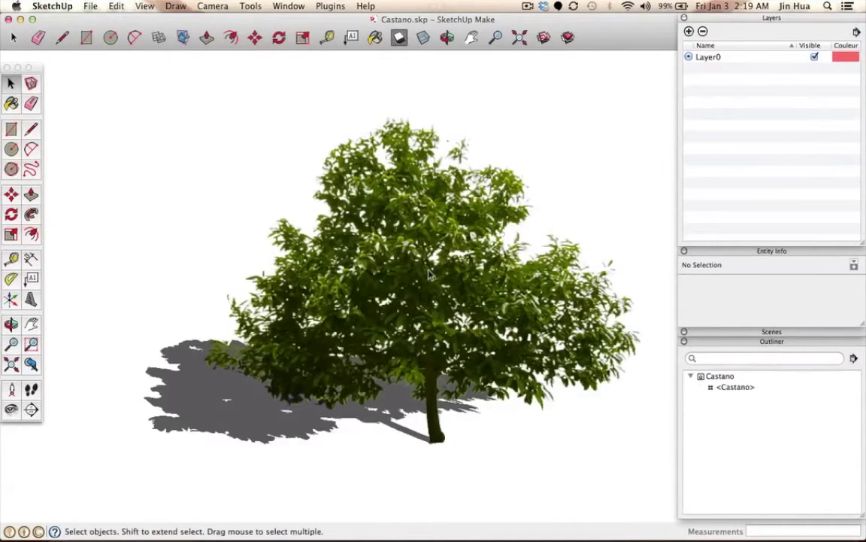
{"action": "scroll", "coordinate": [430, 275], "scroll_direction": "down", "scroll_amount": 3}
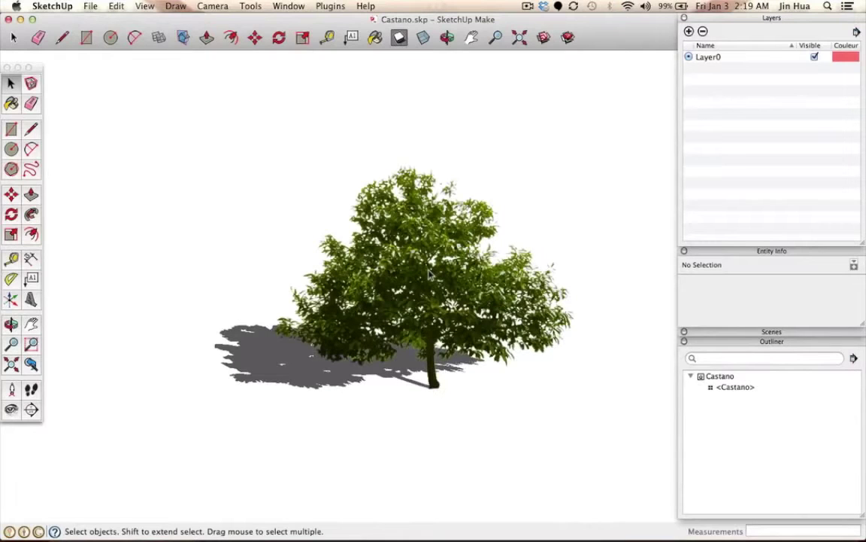